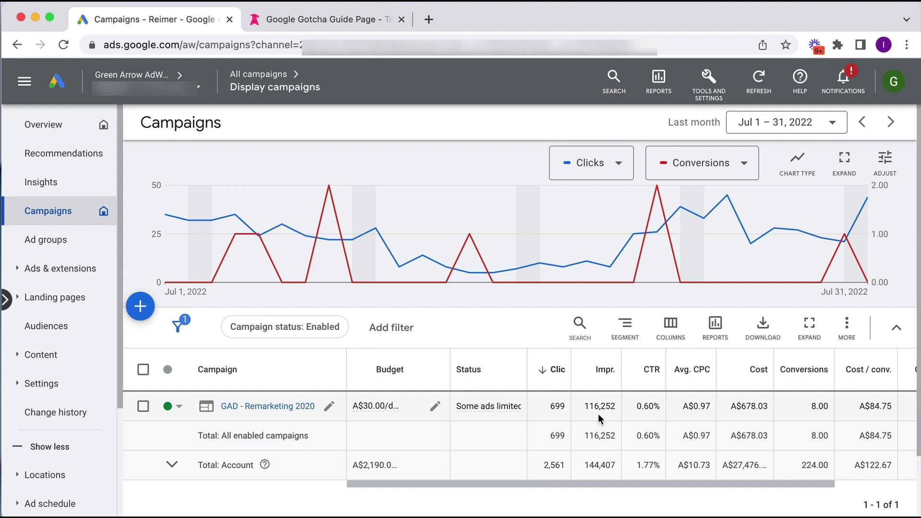
- Go to the Generic - i ad group in GAD - Remarketing 2020 and show its audience segments table
left_click(241, 408)
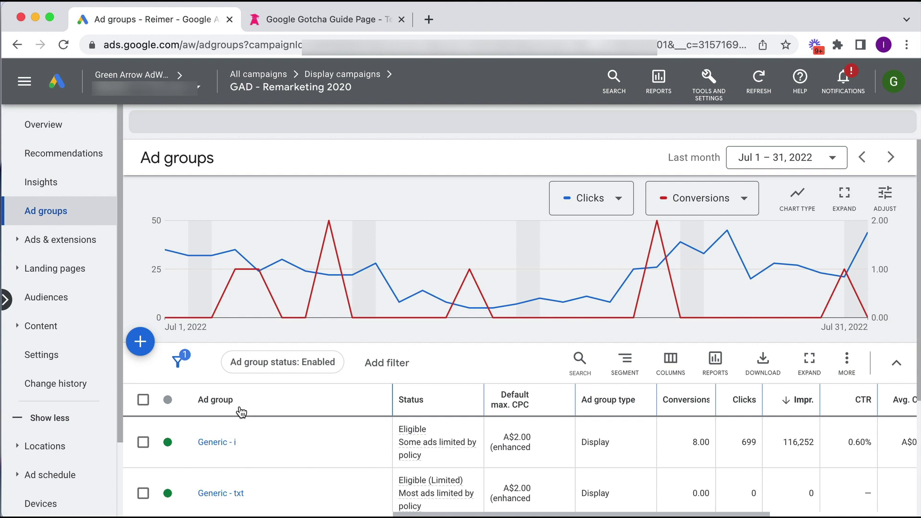
left_click(215, 446)
left_click(61, 297)
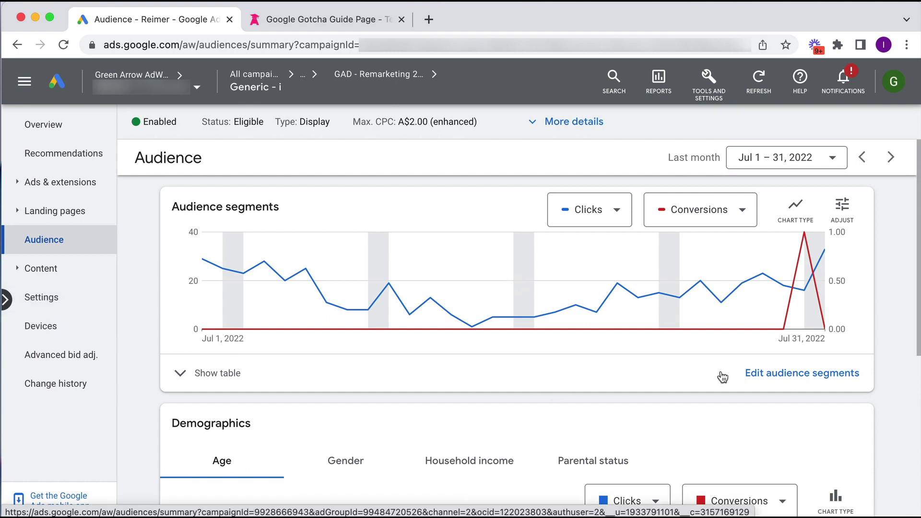
left_click(219, 375)
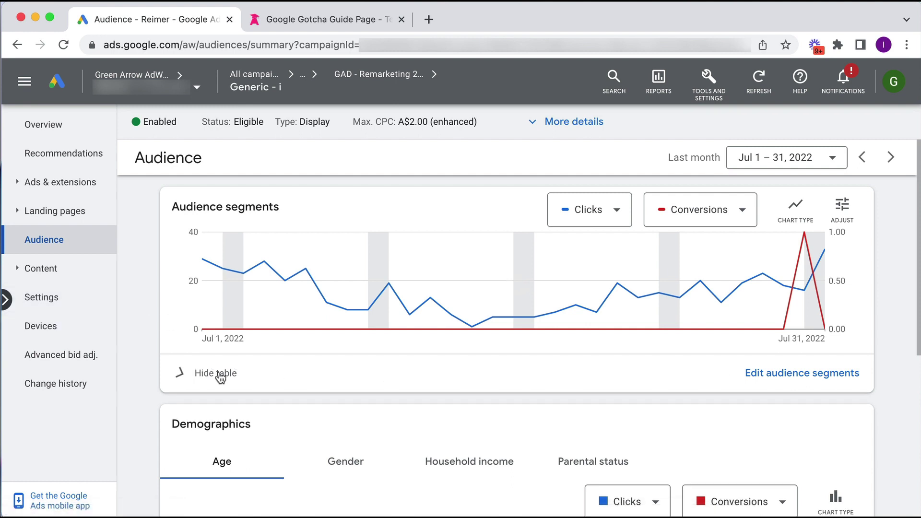
- Scroll the audience table and briefly highlight the 90 Days impressions figure
scroll(489, 369, "down", 4)
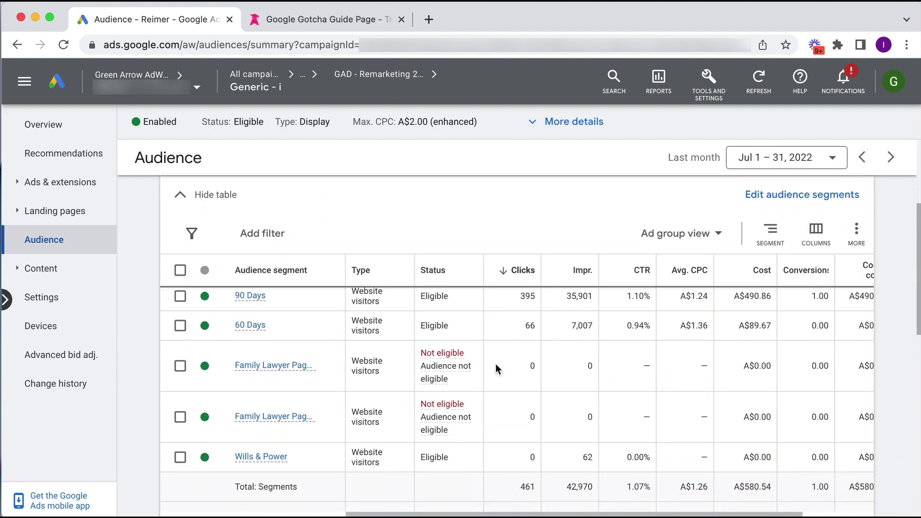
scroll(493, 364, "up", 2)
scroll(494, 369, "down", 2)
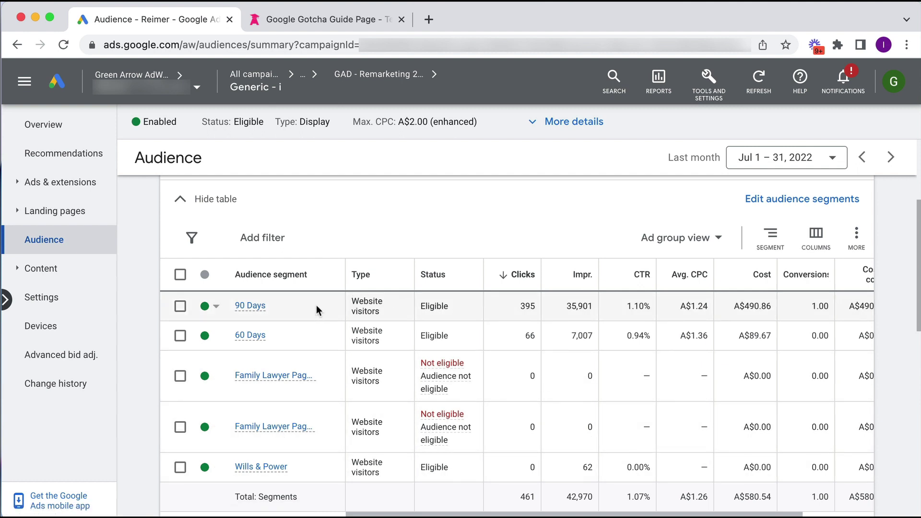
left_click_drag(565, 306, 584, 309)
left_click(581, 312)
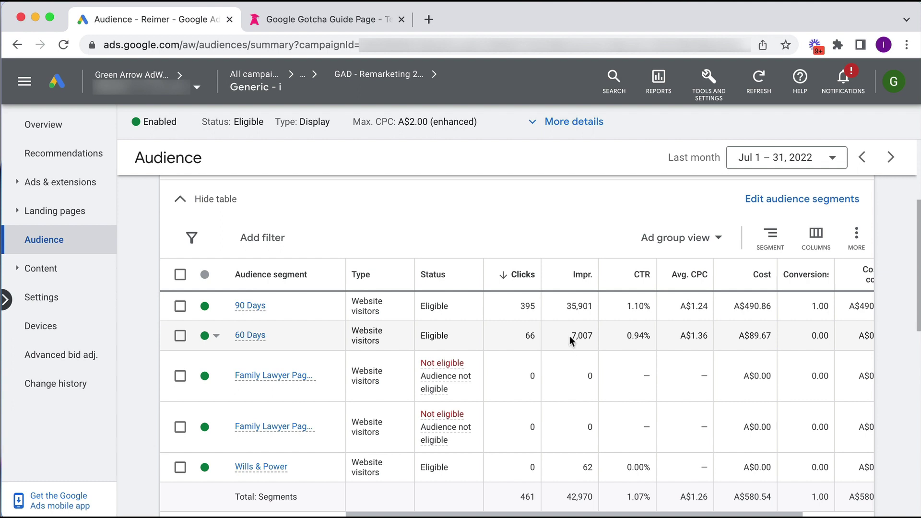
- Widen the Audience segment column and highlight the Expansion and optimized targeting total of 238 clicks
scroll(616, 354, "down", 2)
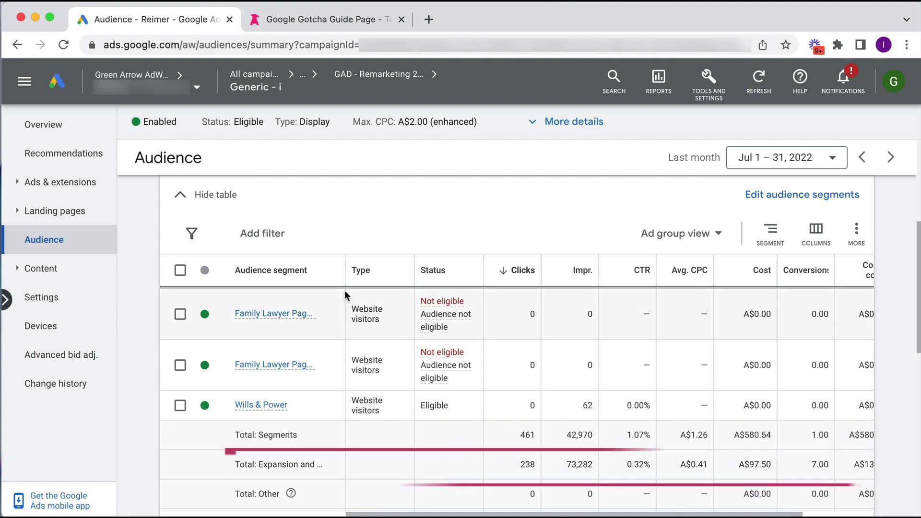
left_click_drag(347, 271, 416, 271)
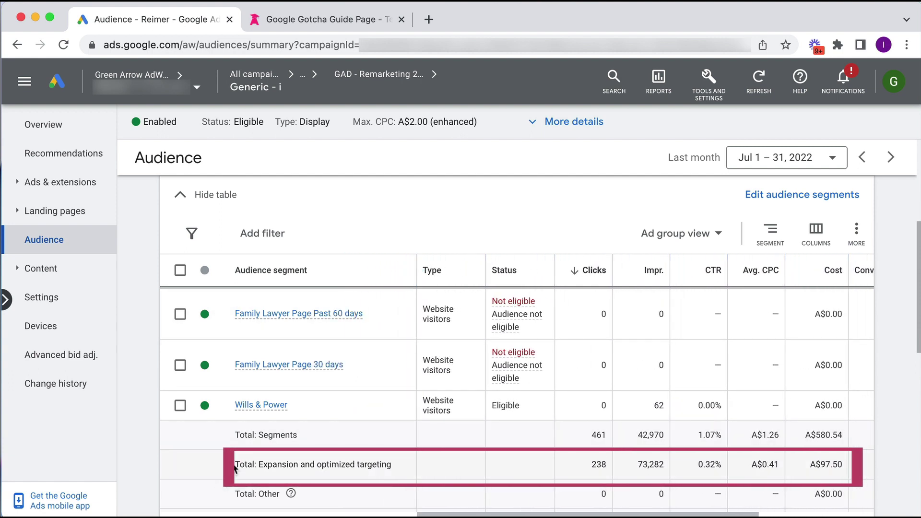
left_click_drag(391, 464, 235, 463)
left_click(237, 463)
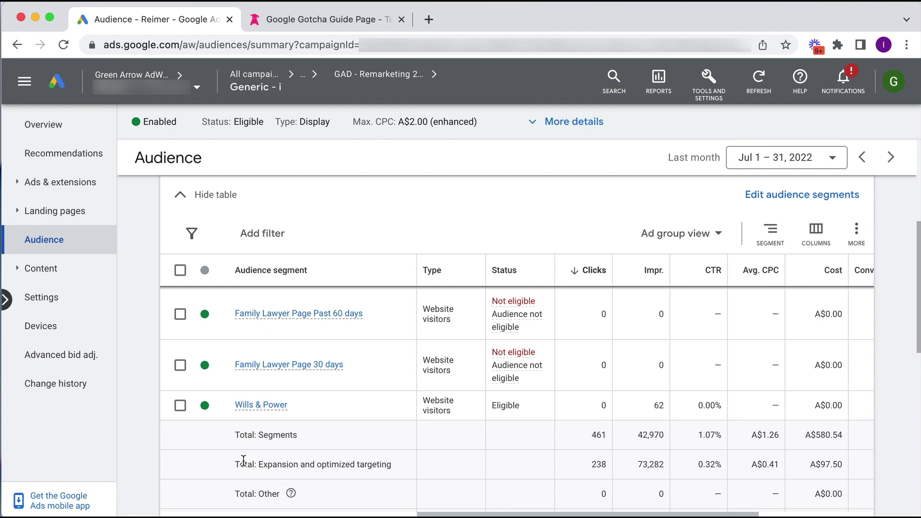
scroll(243, 460, "up", 3)
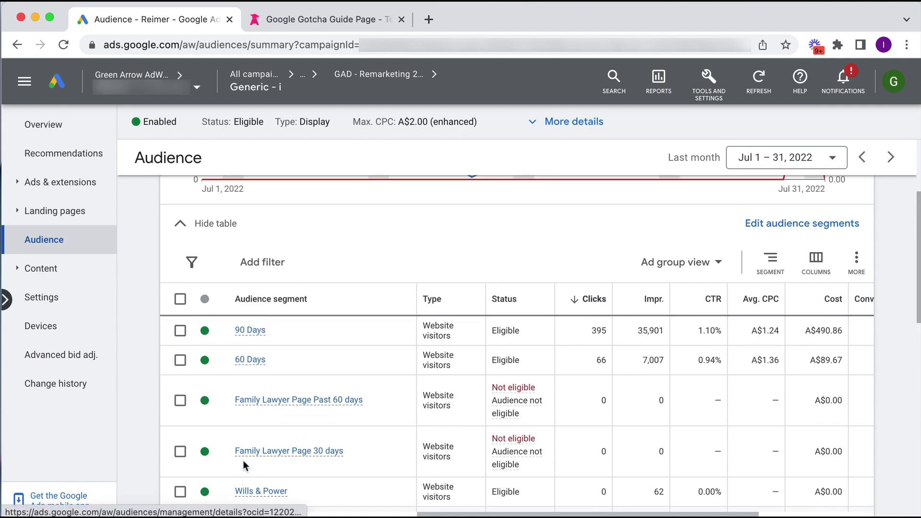
scroll(242, 460, "up", 2)
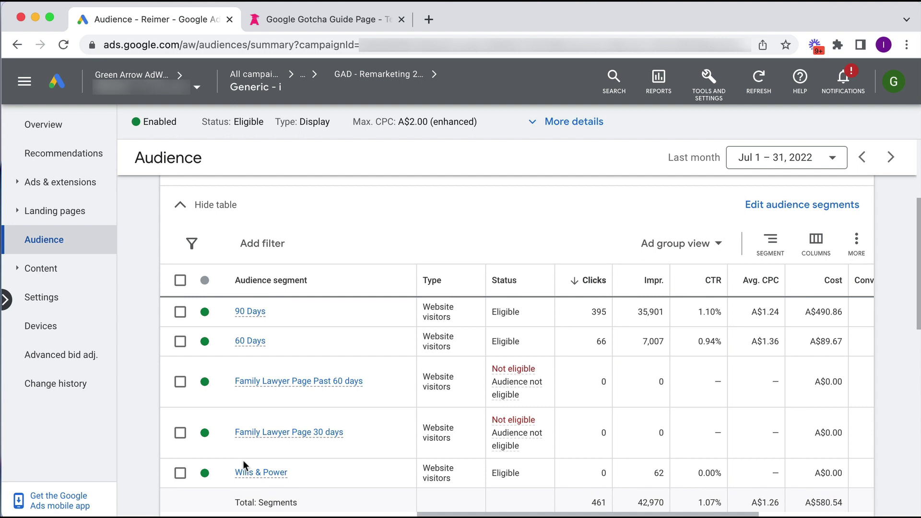
scroll(243, 458, "down", 5)
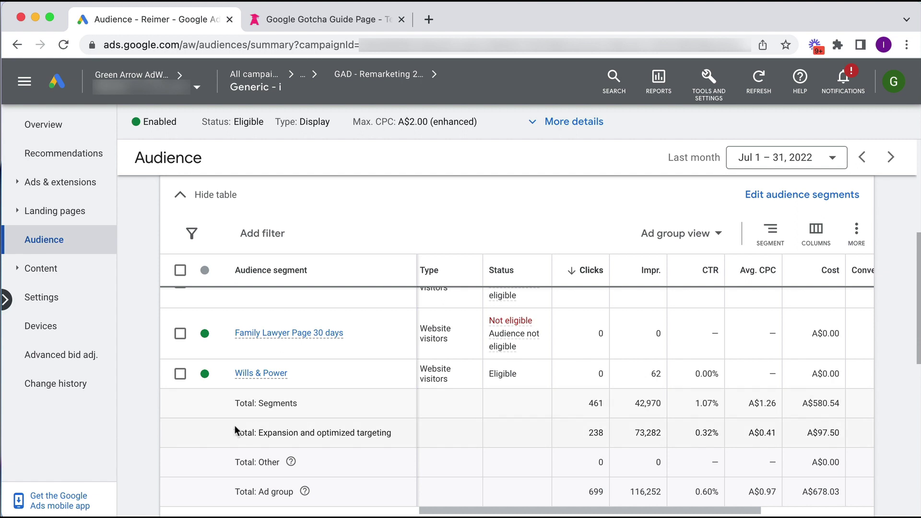
left_click_drag(259, 433, 403, 440)
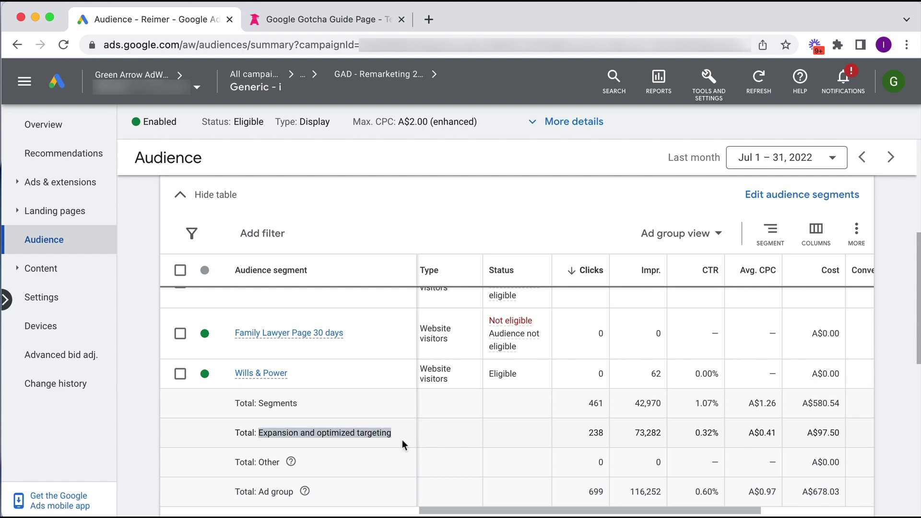
left_click(367, 433)
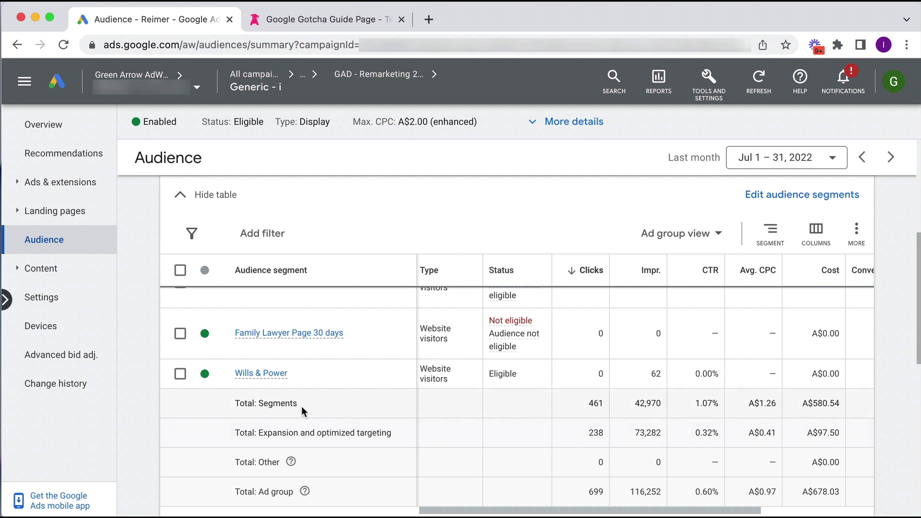
- Bring up the Generic - i Edit targeting page, showing Optimized targeting On
left_click(41, 299)
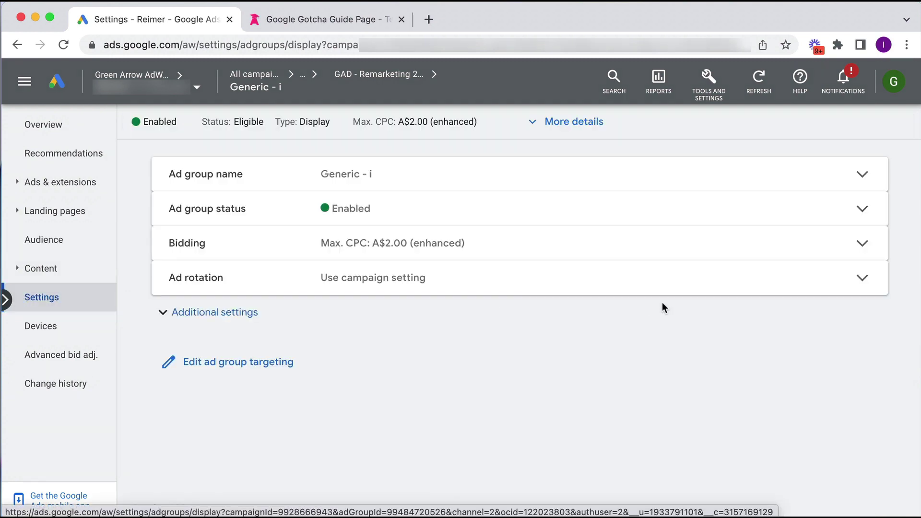
left_click(263, 365)
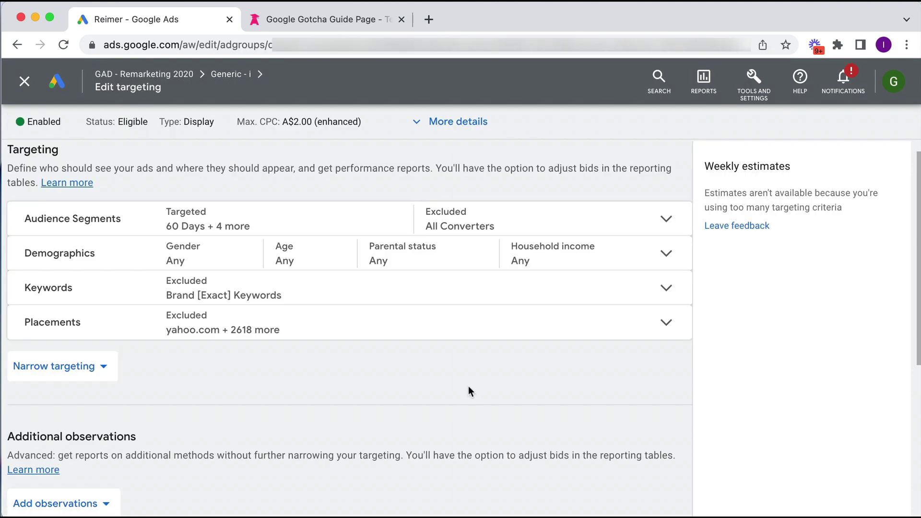
scroll(468, 385, "down", 5)
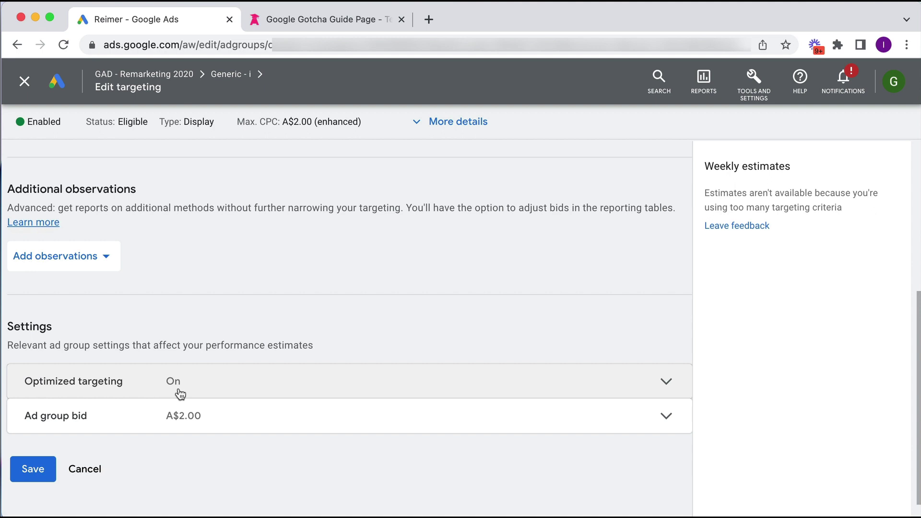
- Uncheck Use optimized targeting for the Generic - i ad group and save the change
left_click(190, 381)
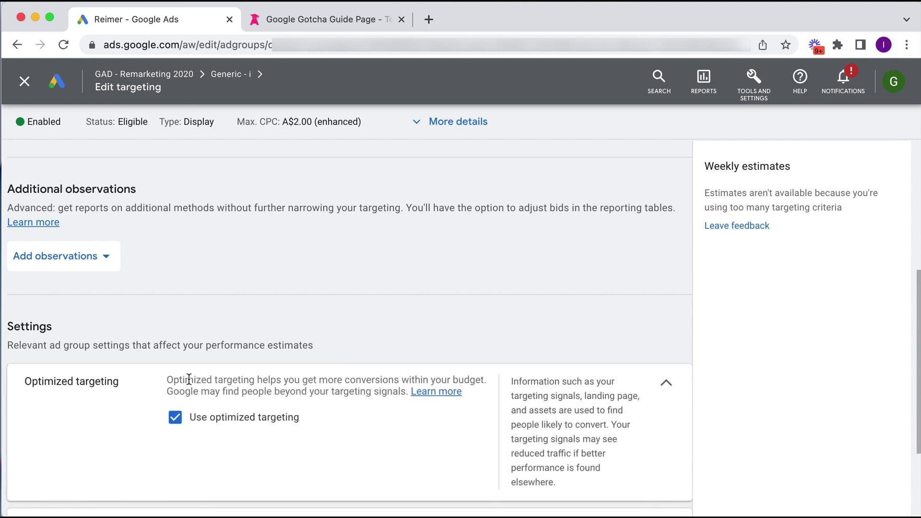
left_click(175, 418)
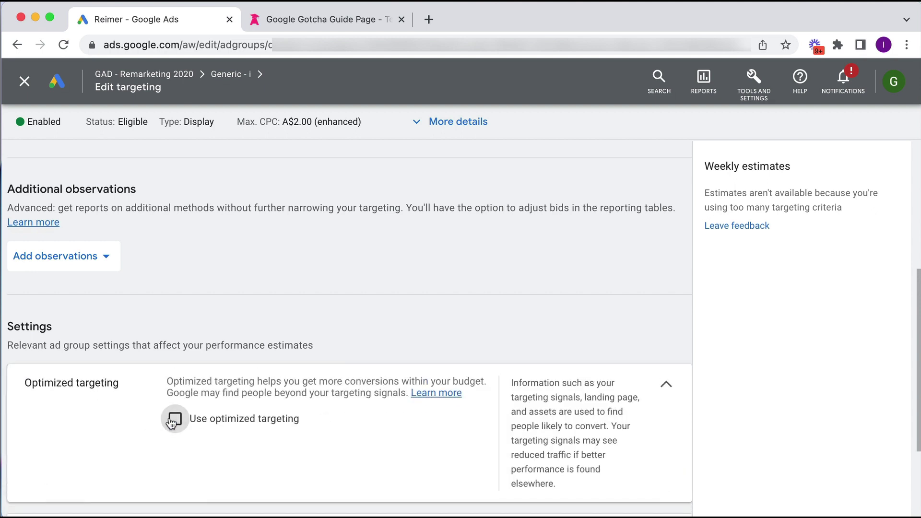
scroll(259, 460, "down", 5)
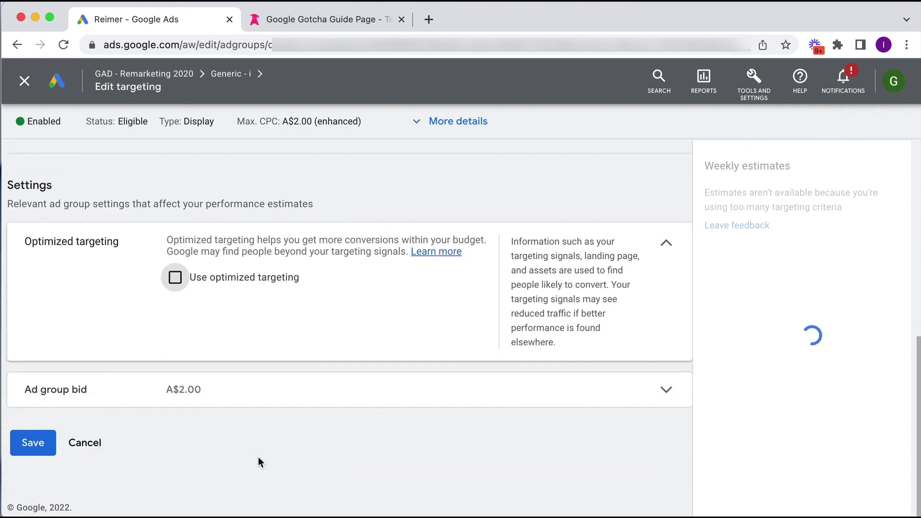
left_click(33, 442)
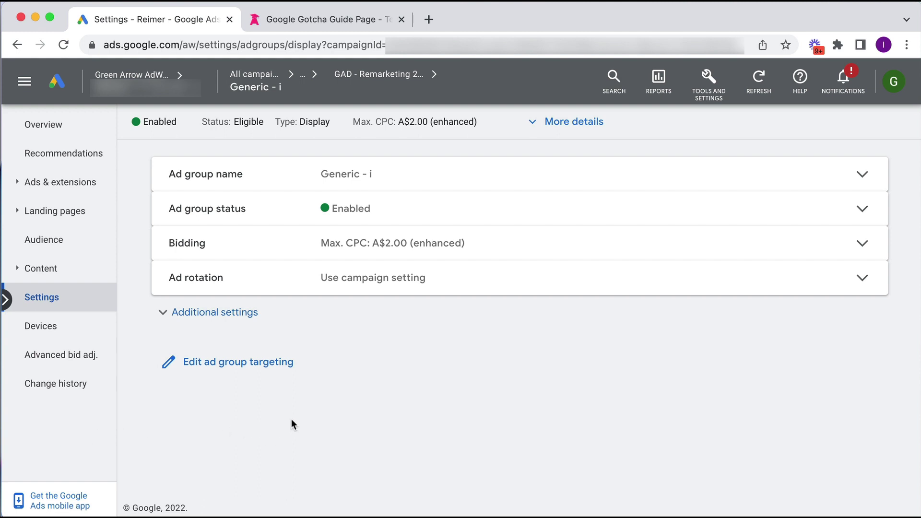
left_click(321, 22)
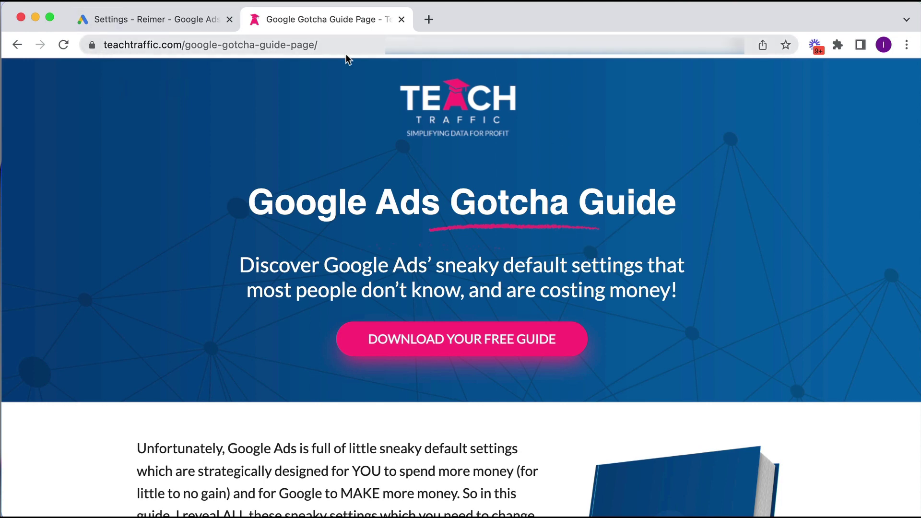
scroll(678, 241, "down", 2)
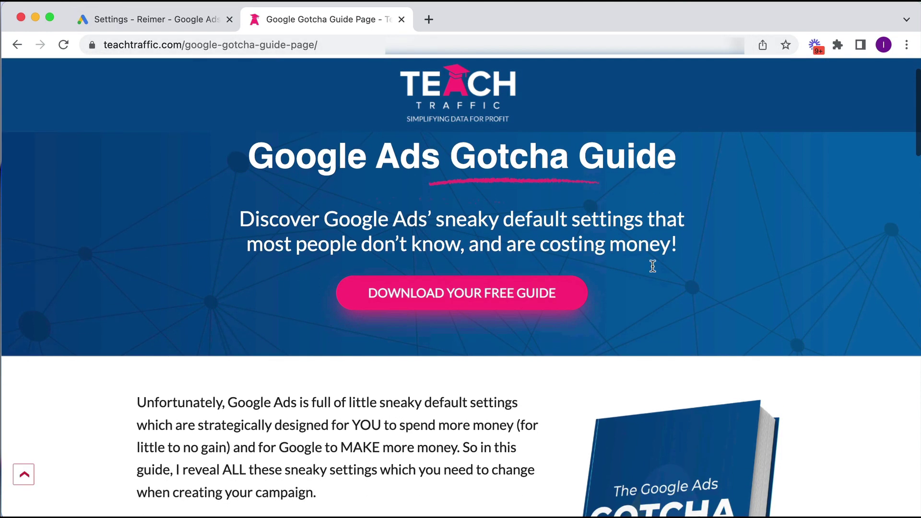
scroll(732, 293, "down", 8)
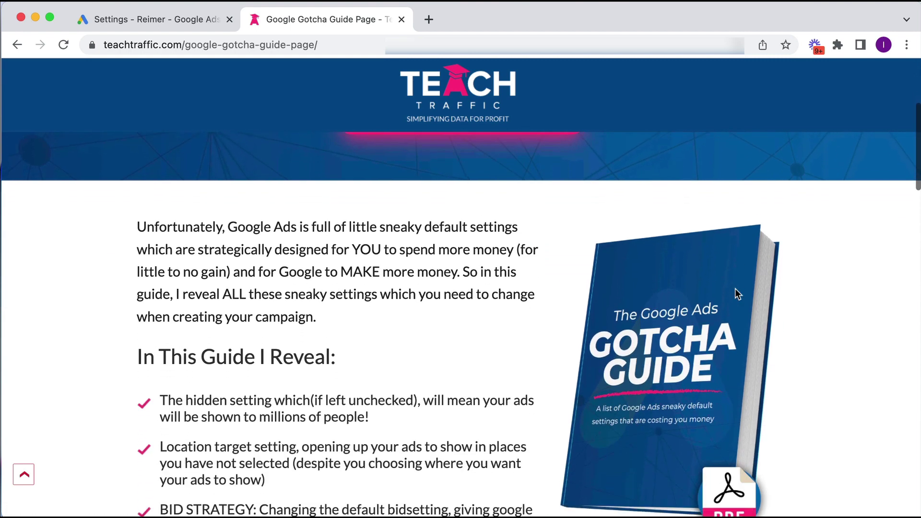
scroll(702, 355, "down", 3)
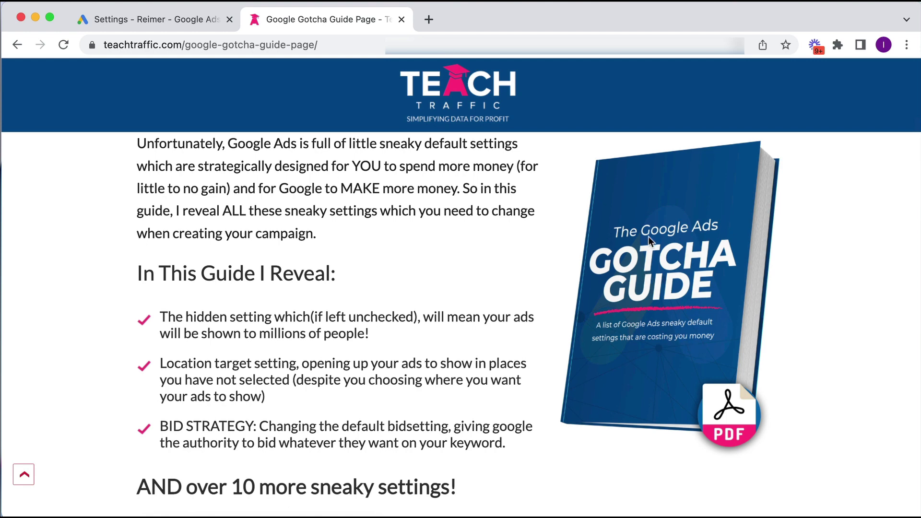
scroll(584, 329, "down", 3)
scroll(585, 330, "up", 8)
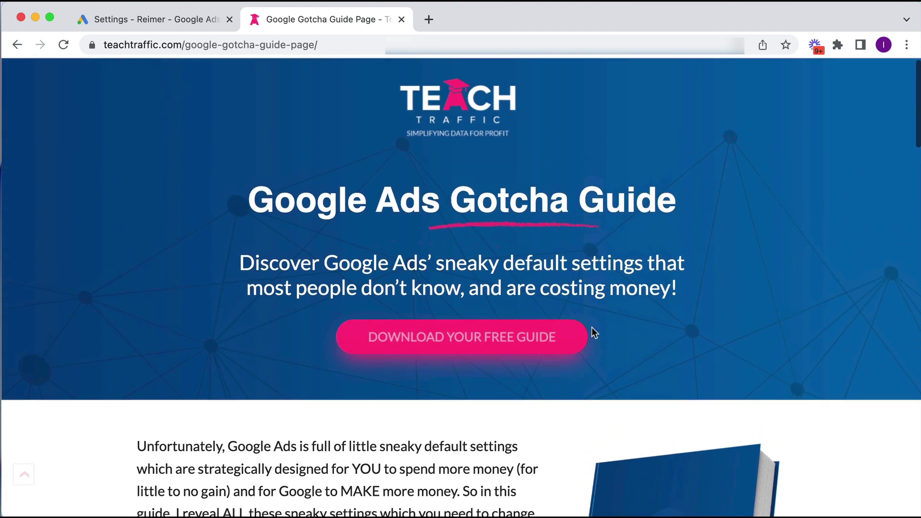
left_click(149, 22)
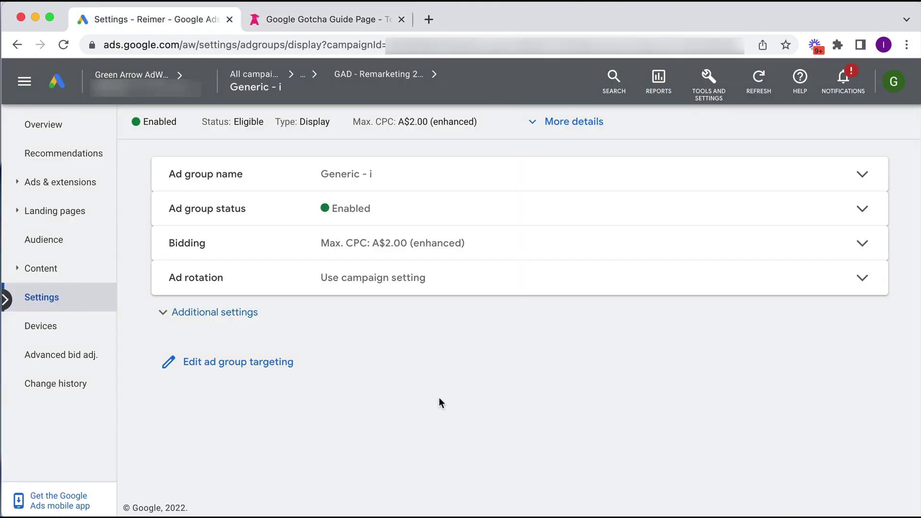